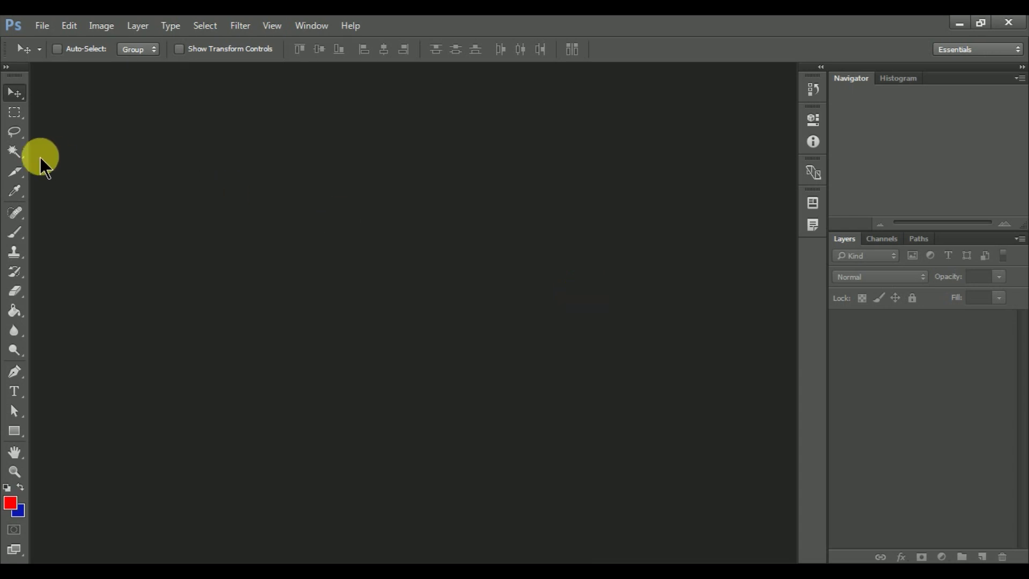
Activate the Lasso Tool, with Feather at 0 px and Anti-alias on.
click(14, 133)
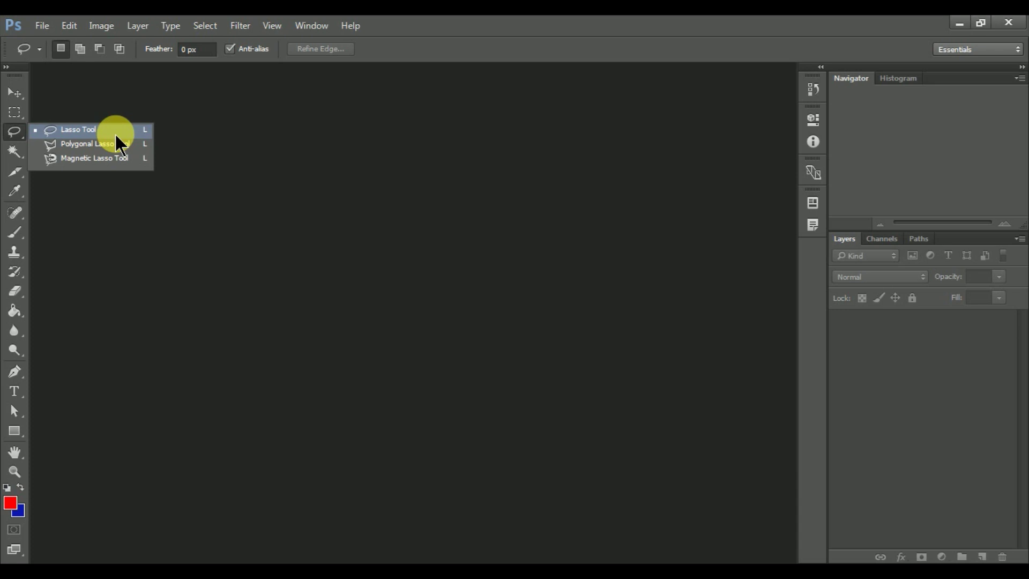
click(42, 27)
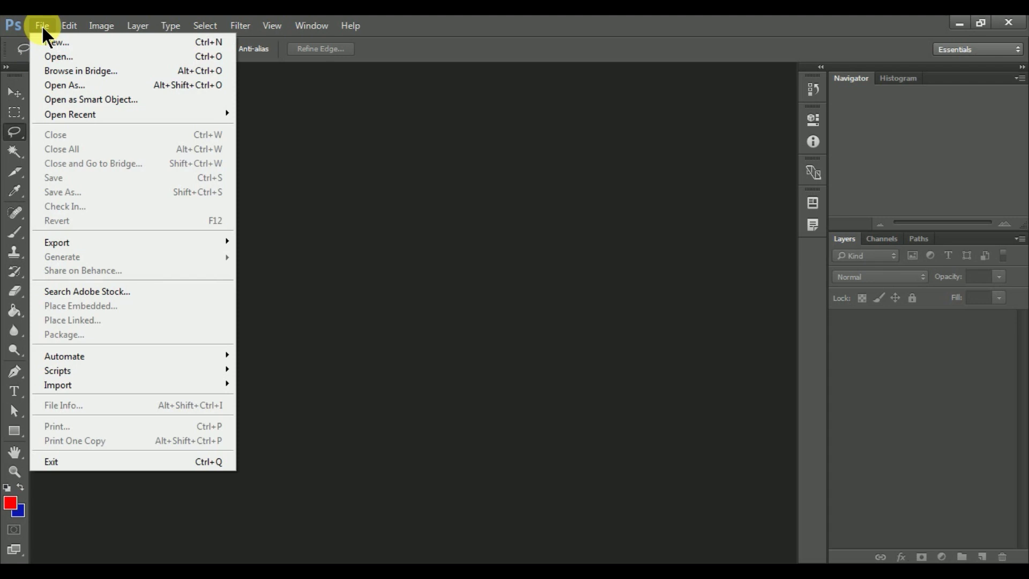
click(84, 57)
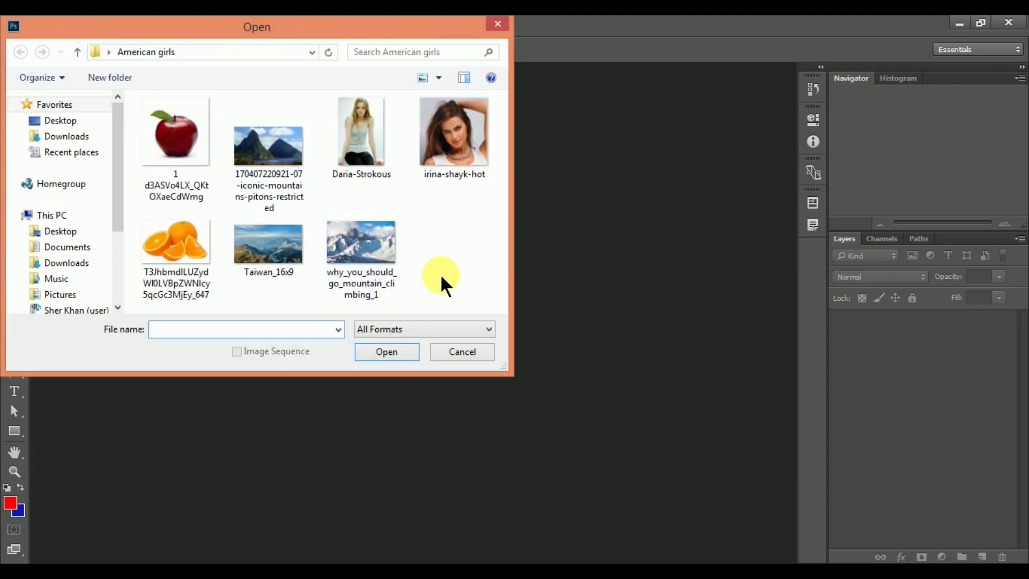
click(278, 135)
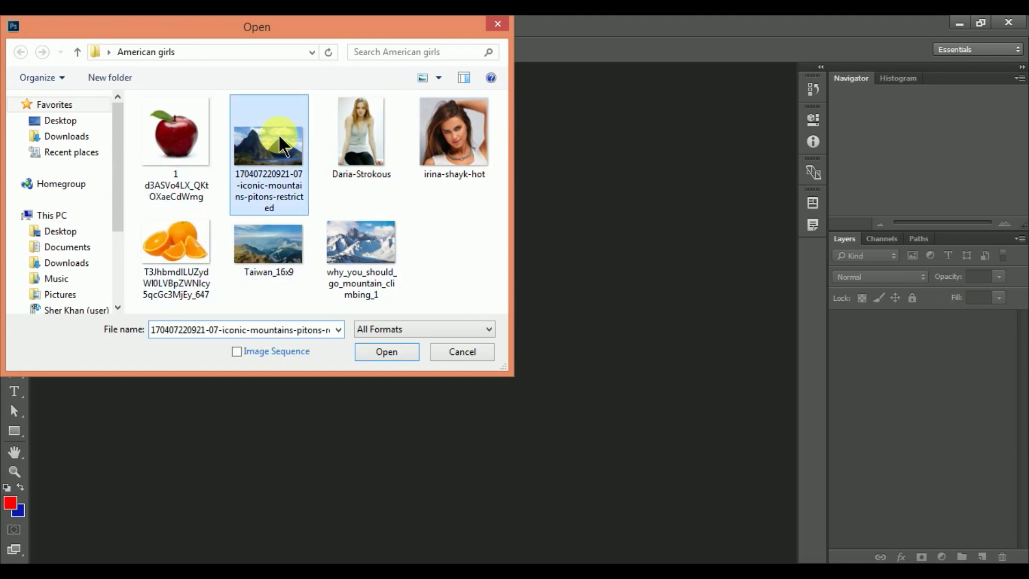
click(385, 347)
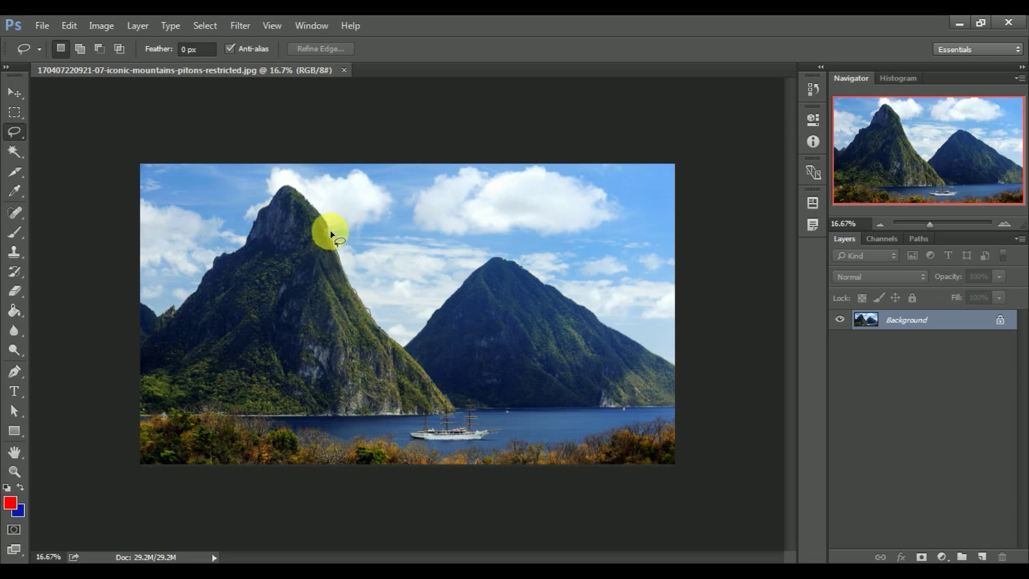
Lasso the upper left peak along its ridge, closed by a line across its slopes.
drag(307, 200, 300, 193)
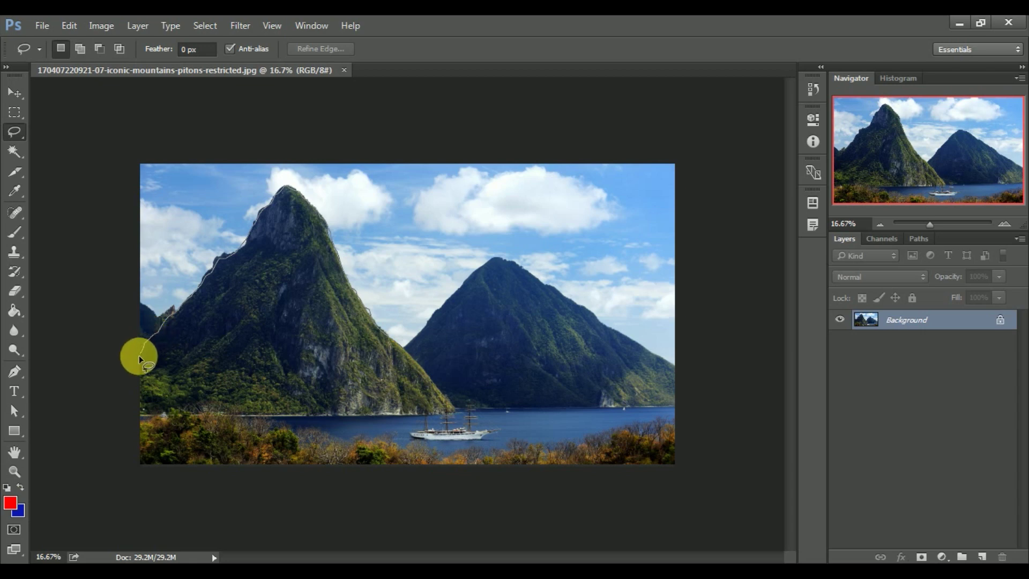
drag(143, 354, 177, 357)
drag(315, 353, 403, 346)
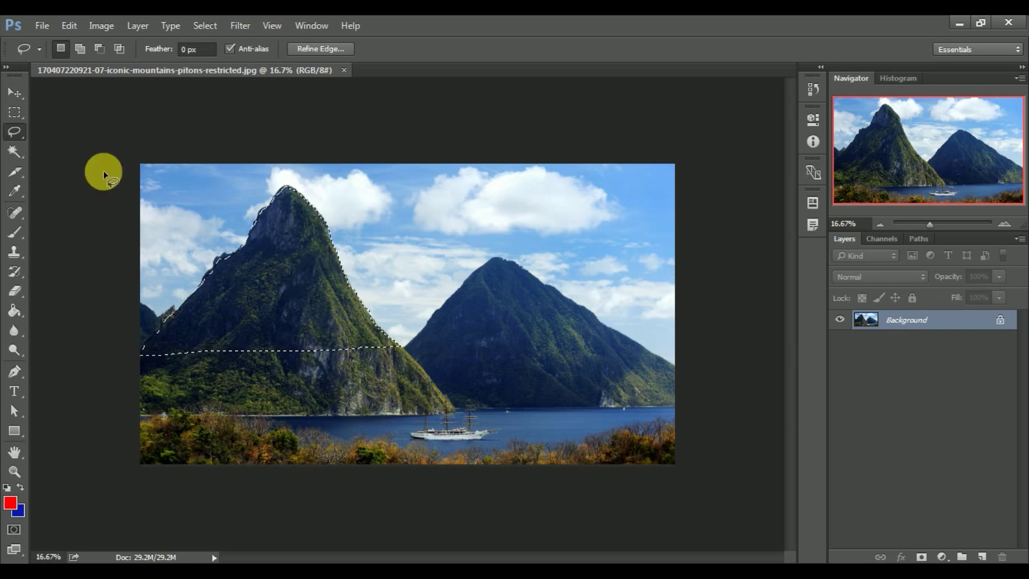
click(15, 93)
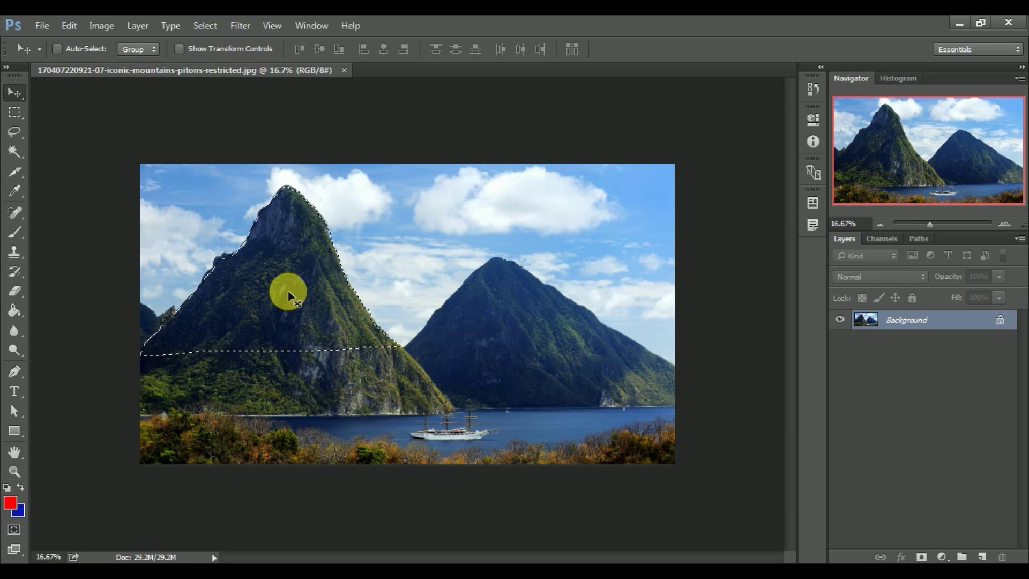
mouse_move(289, 297)
mouse_down()
mouse_move(483, 320)
mouse_move(524, 341)
mouse_up()
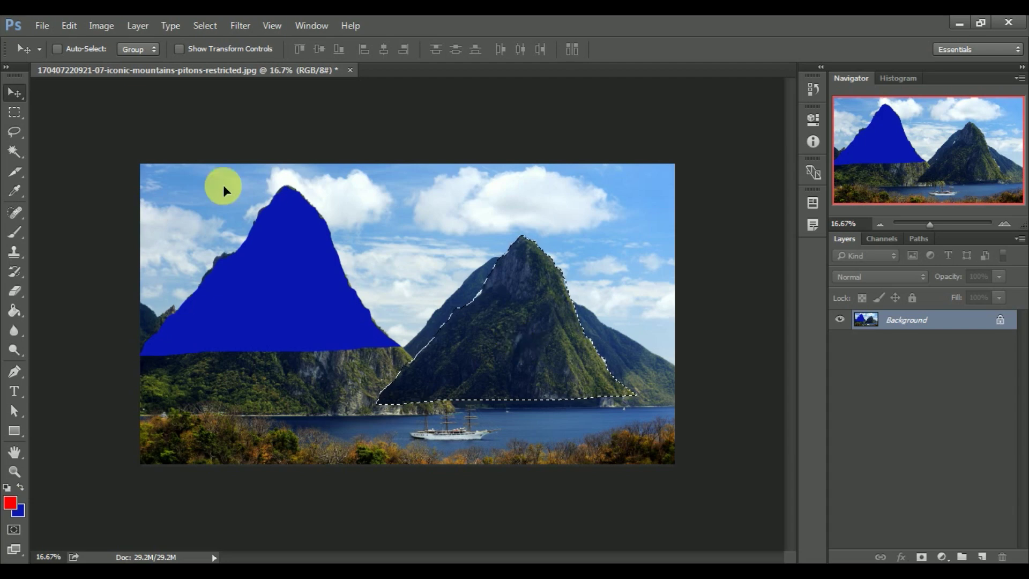
click(72, 25)
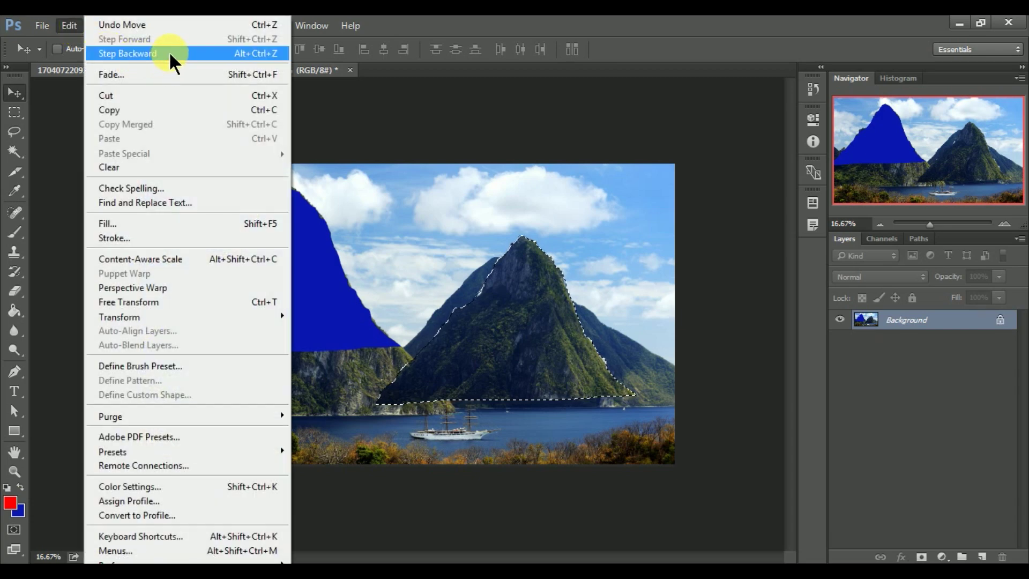
click(168, 51)
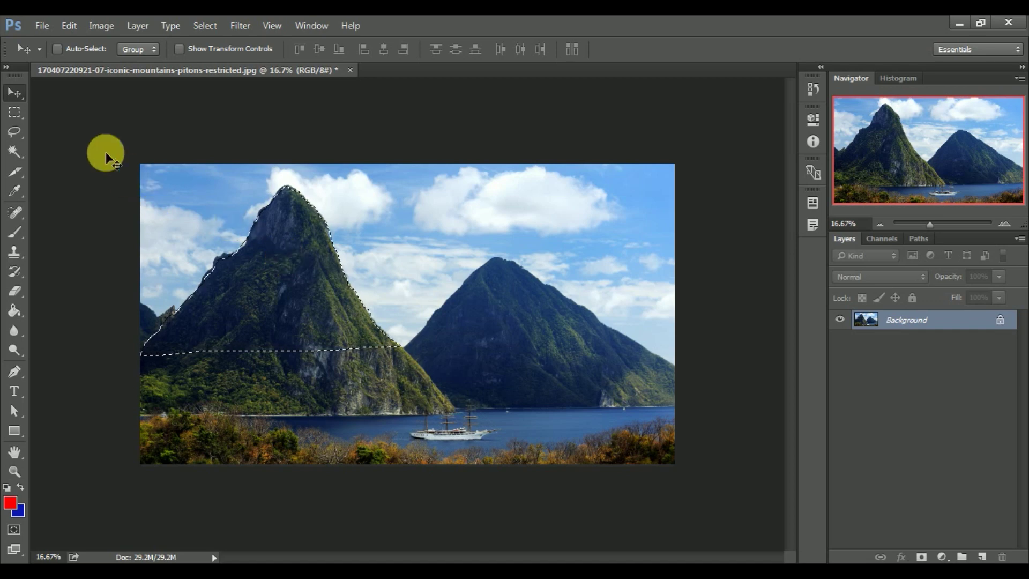
click(66, 24)
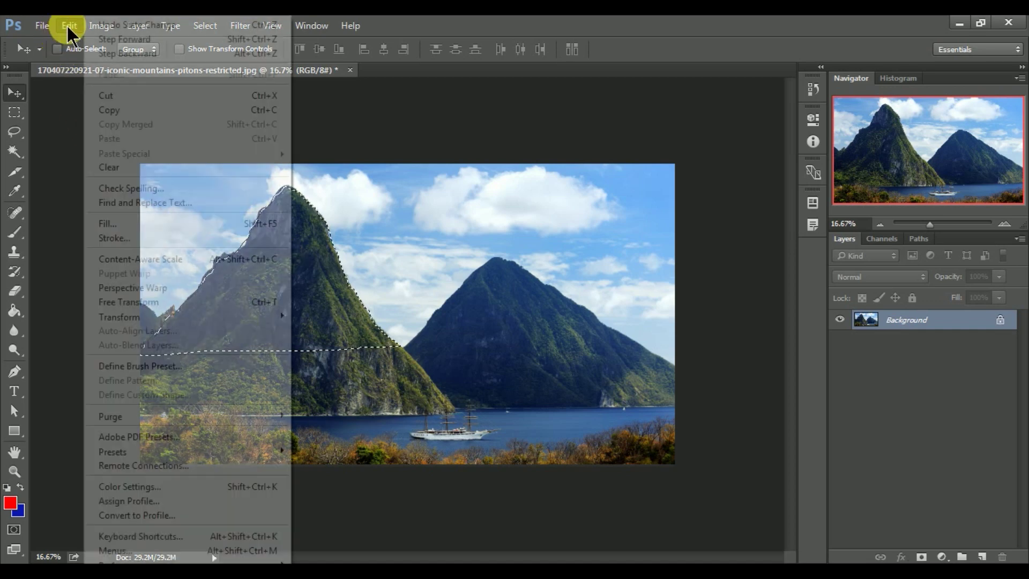
Copy the selected left peak and paste it as Layer 1 above the Background.
click(120, 111)
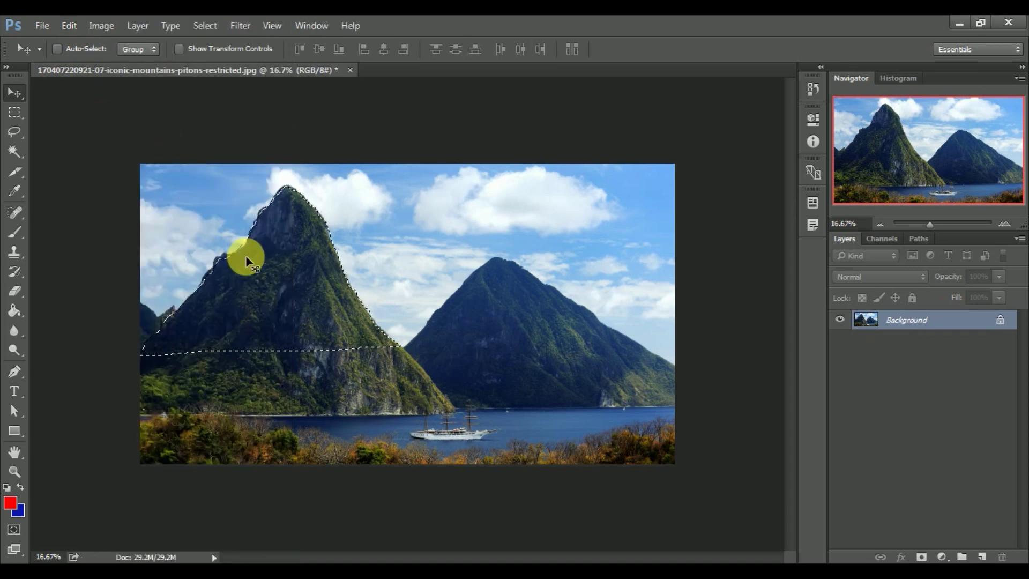
click(69, 24)
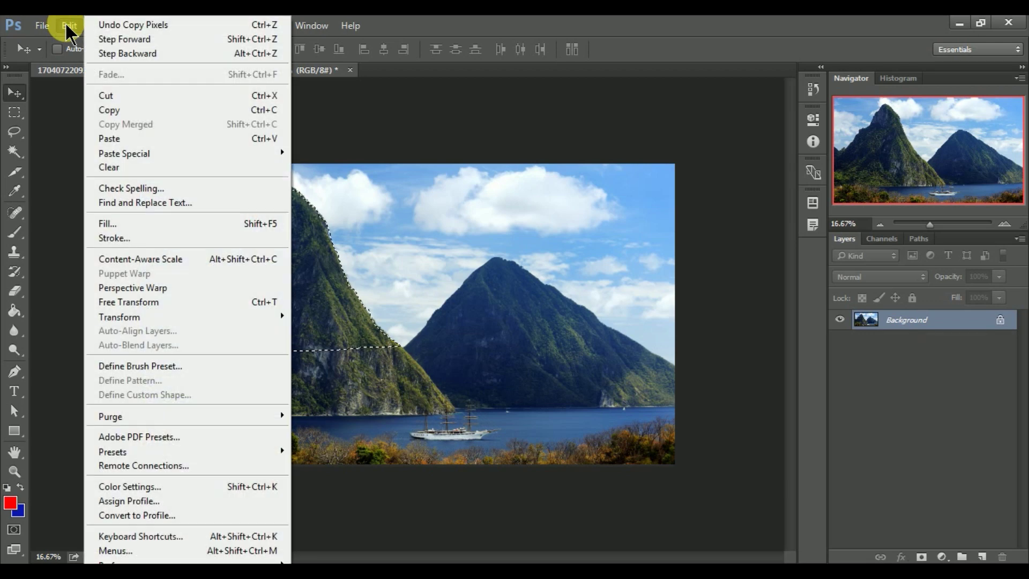
click(140, 137)
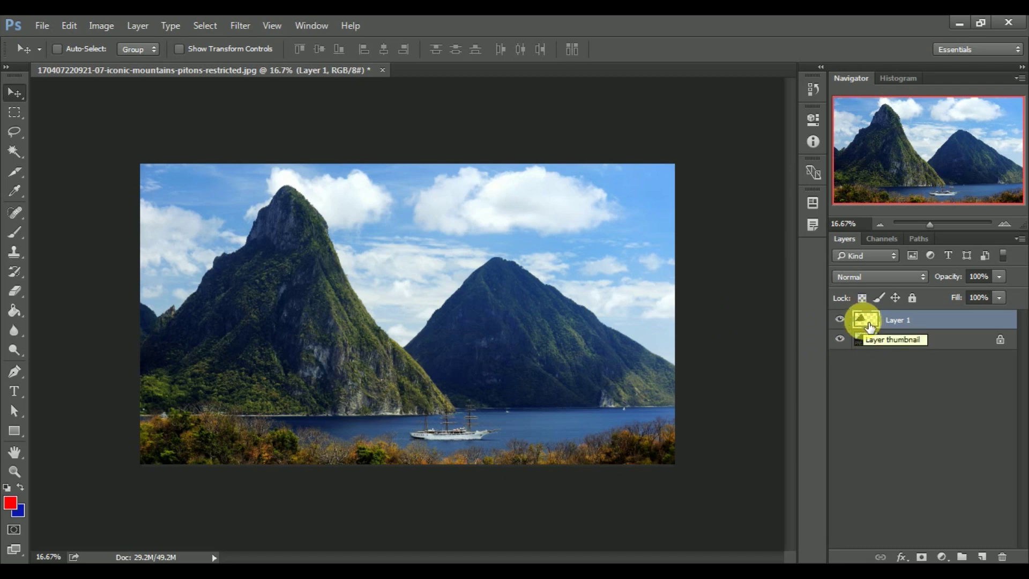
Drag Layer 1's peak onto the right mountain, adjusting its height to sit on that summit.
mouse_move(315, 293)
mouse_down()
mouse_move(519, 309)
mouse_move(502, 263)
mouse_move(542, 271)
mouse_up()
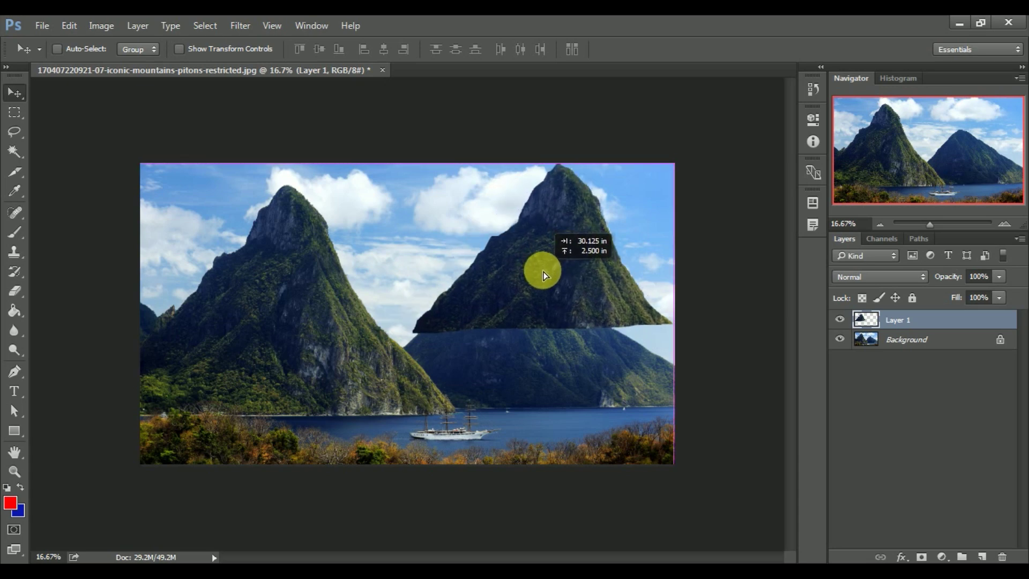
drag(542, 272, 548, 411)
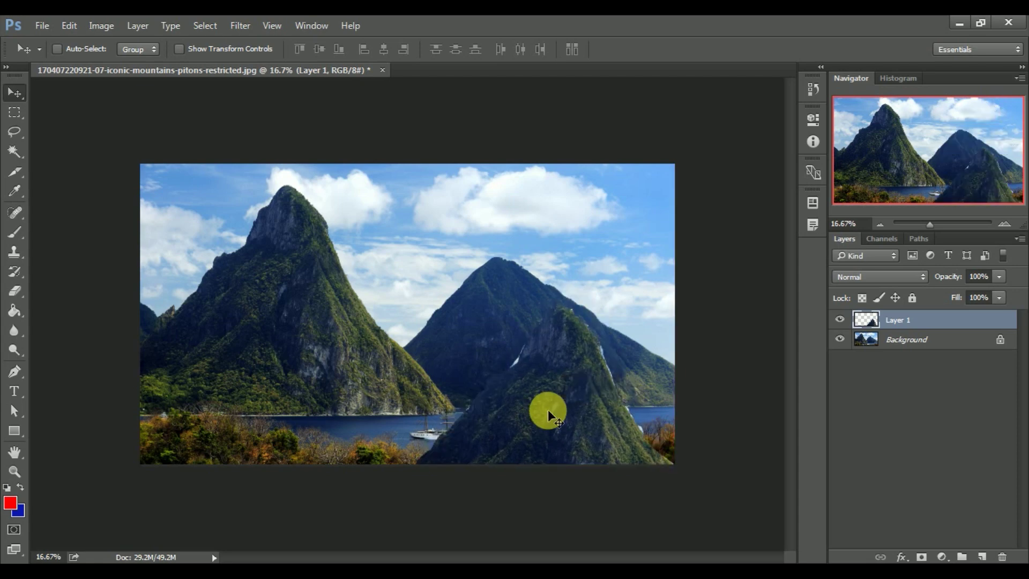
drag(548, 409, 540, 333)
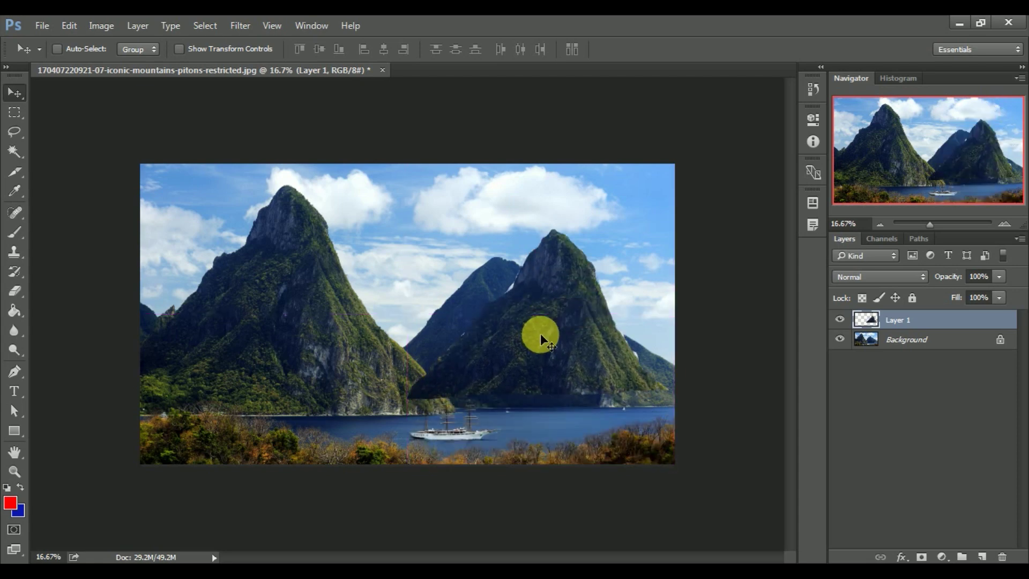